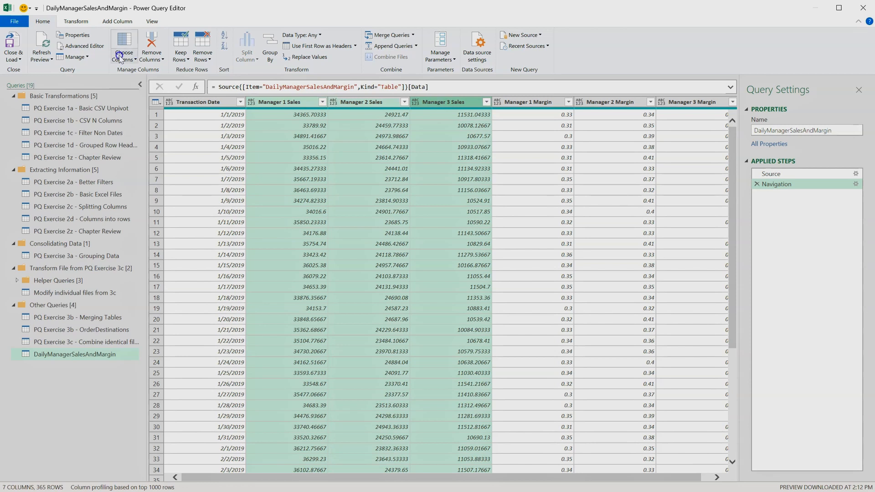
- Add a column that sums the selected Manager 1, 2 and 3 Sales columns and name it Total Sales
{"action": "left_click", "coordinate": [107, 22]}
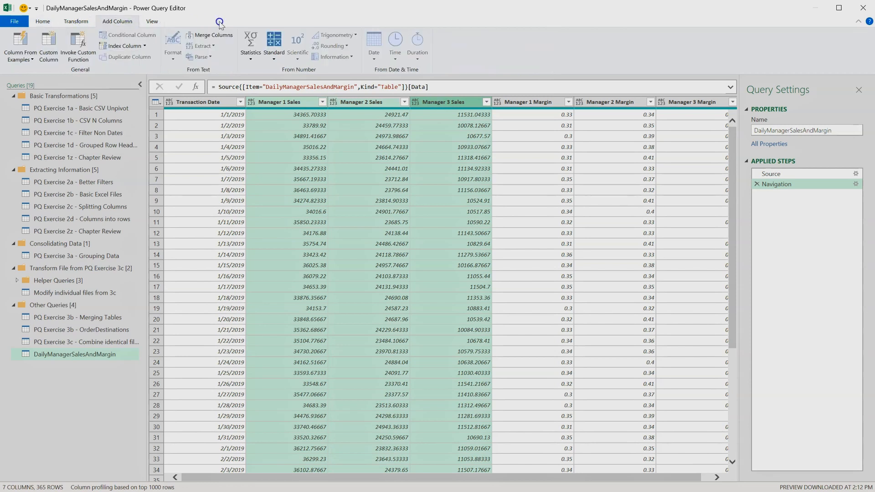
{"action": "left_click", "coordinate": [279, 59]}
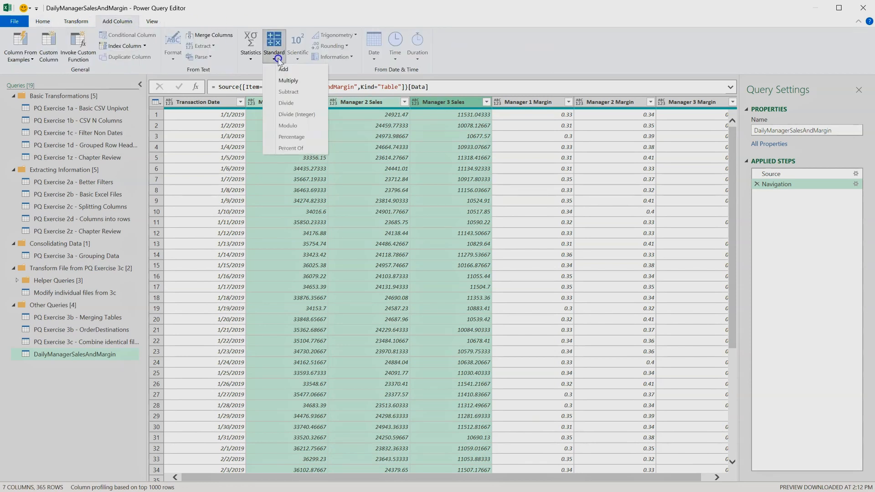
{"action": "left_click", "coordinate": [292, 71]}
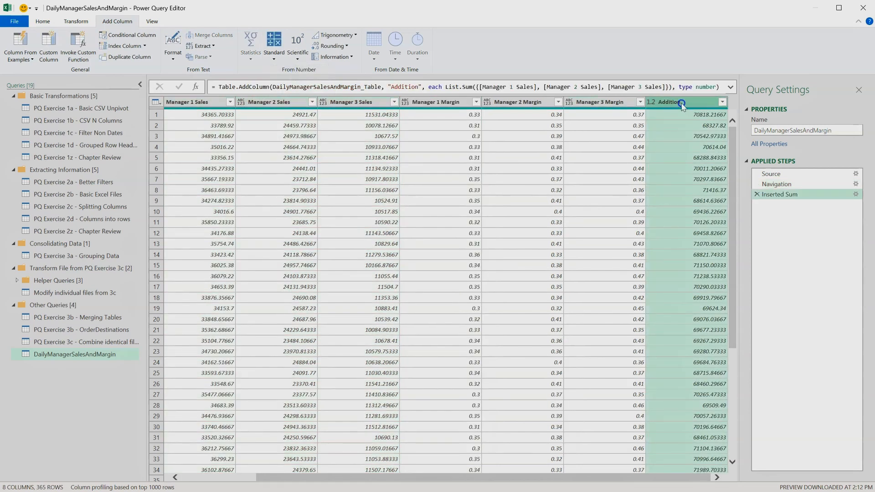
{"action": "double_click", "coordinate": [681, 103]}
{"action": "type", "text": "Total Sales"}
{"action": "key", "text": "Return"}
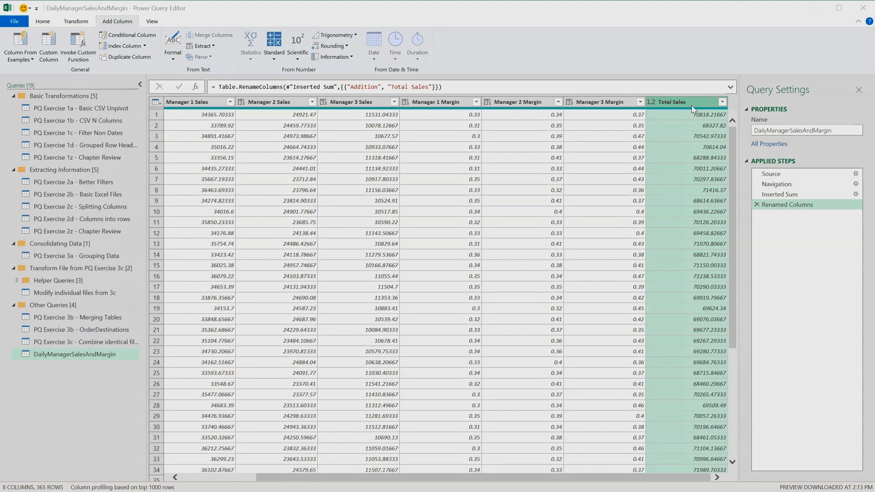
- Add a column multiplying Manager 1 Sales by Manager 1 Margin and name it 1 MD
{"action": "left_click", "coordinate": [195, 103]}
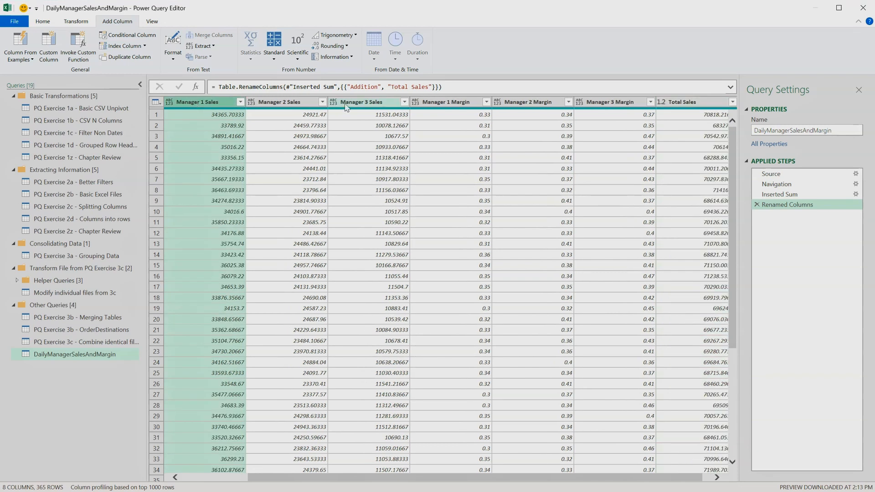
{"action": "left_click", "coordinate": [464, 106], "text": "ctrl"}
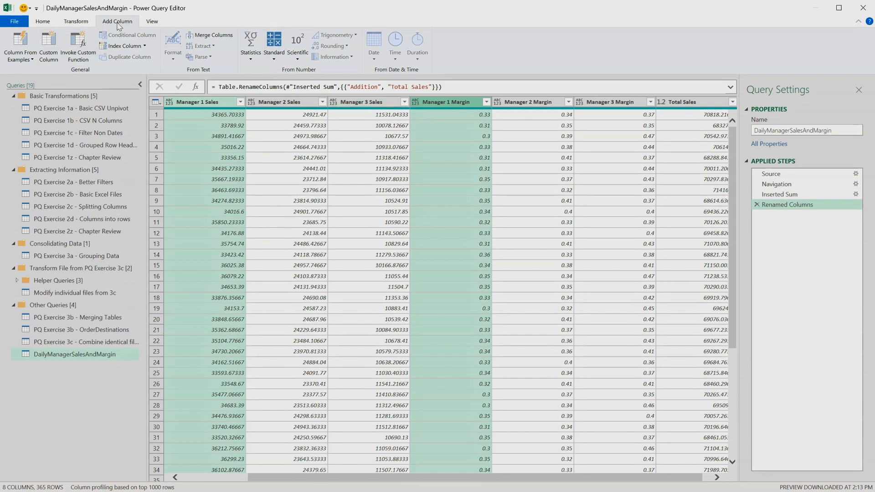
{"action": "left_click", "coordinate": [273, 58]}
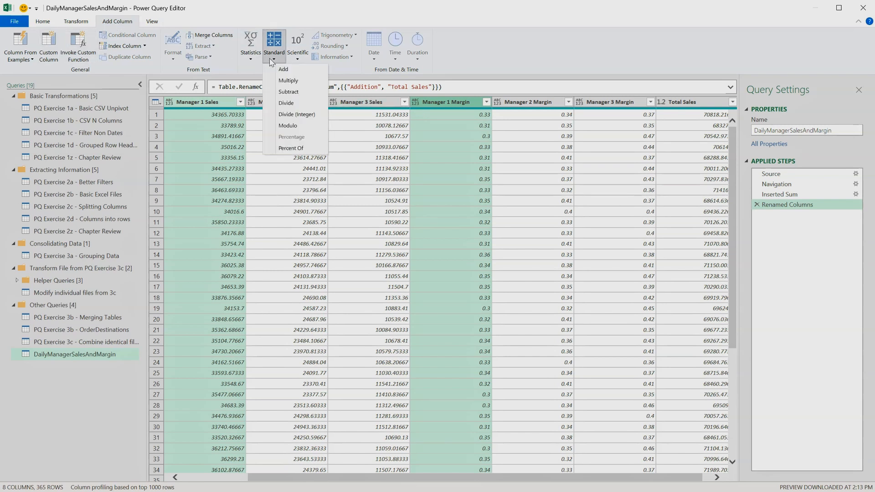
{"action": "left_click", "coordinate": [301, 82]}
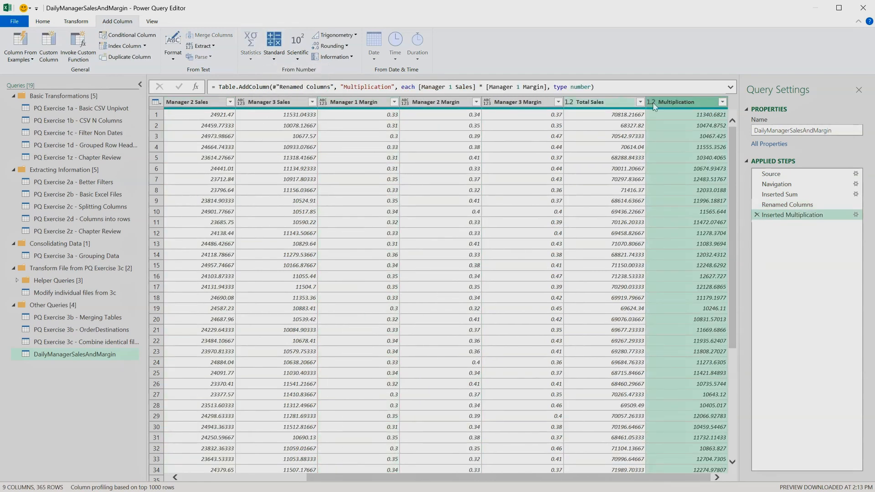
{"action": "double_click", "coordinate": [693, 102]}
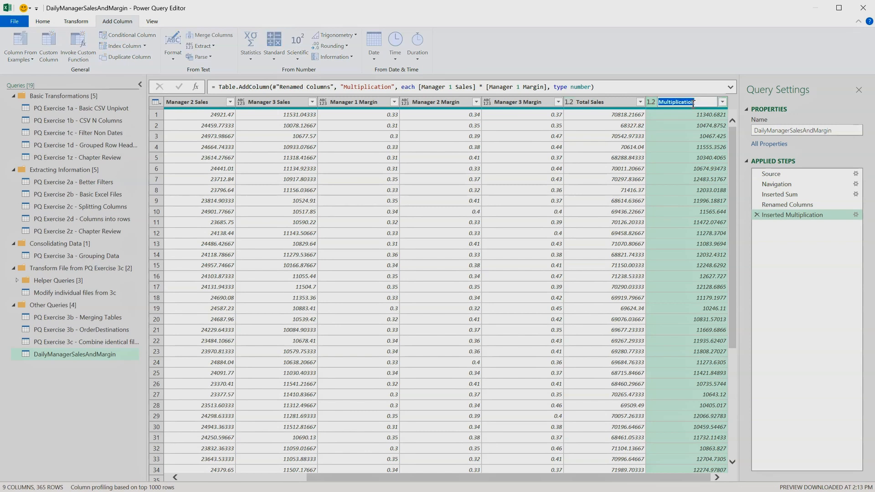
{"action": "type", "text": "1 MD"}
{"action": "key", "text": "Return"}
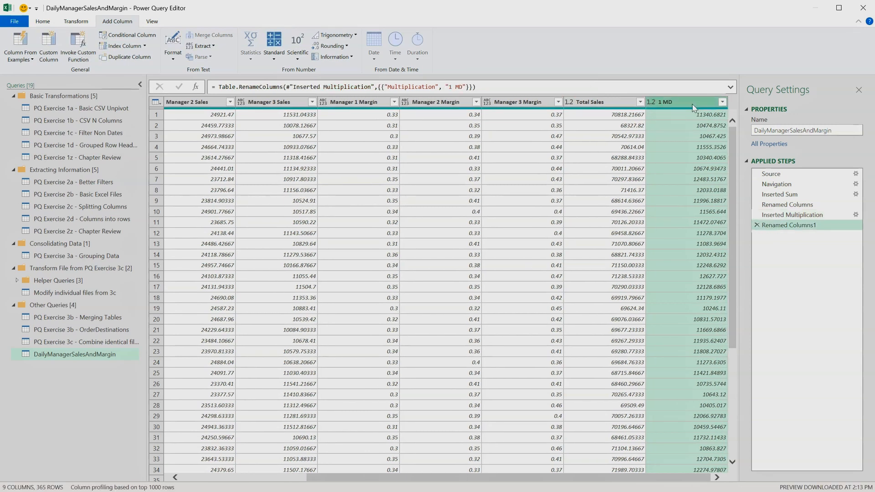
- Add a column multiplying Manager 2 Sales by Manager 2 Margin and name it 2 MD
{"action": "left_click", "coordinate": [205, 105]}
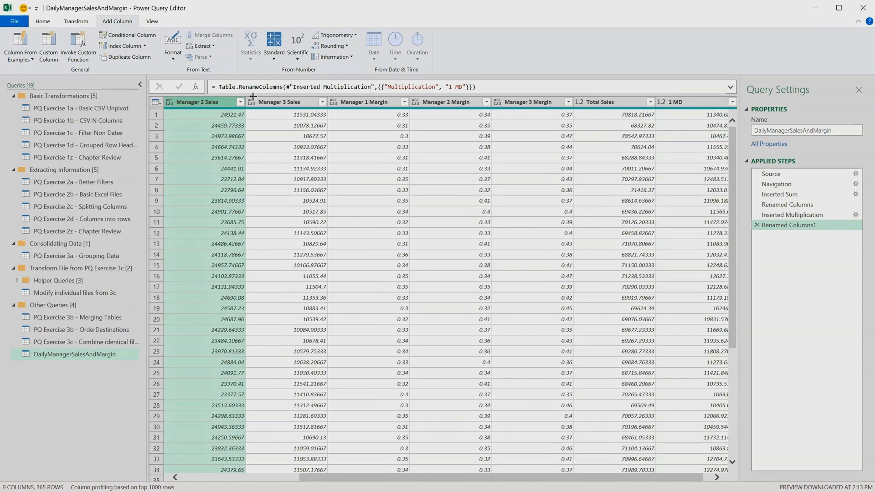
{"action": "left_click", "coordinate": [445, 102], "text": "ctrl"}
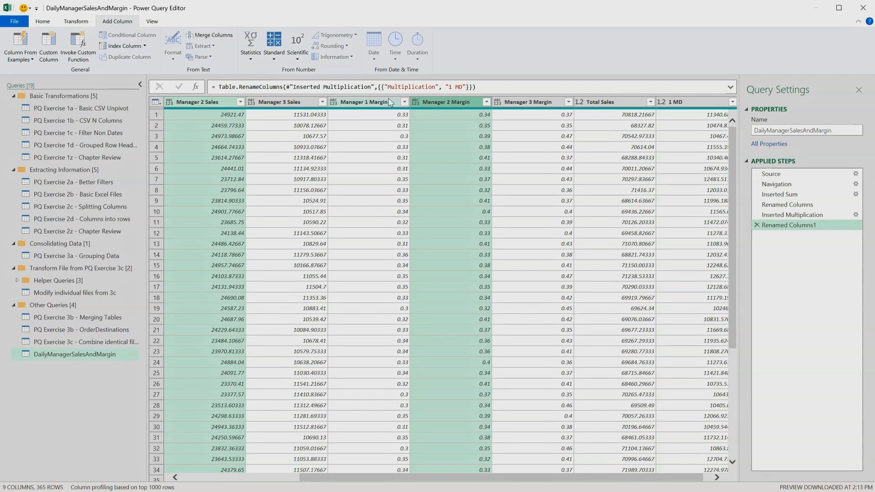
{"action": "left_click", "coordinate": [274, 57]}
{"action": "left_click", "coordinate": [288, 81]}
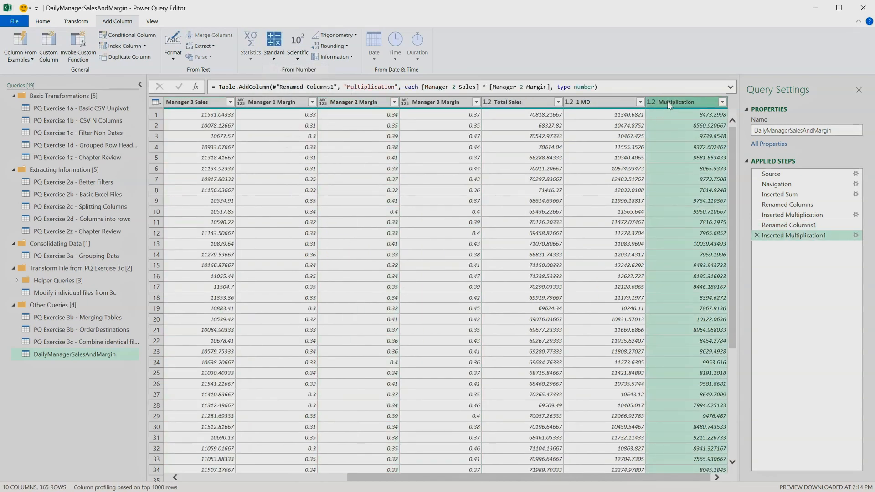
{"action": "double_click", "coordinate": [668, 101]}
{"action": "type", "text": "2 MD"}
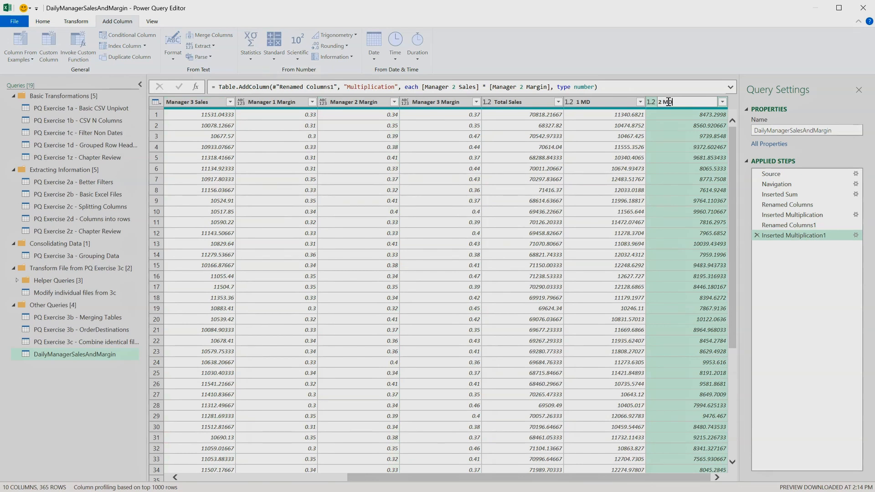
{"action": "key", "text": "Return"}
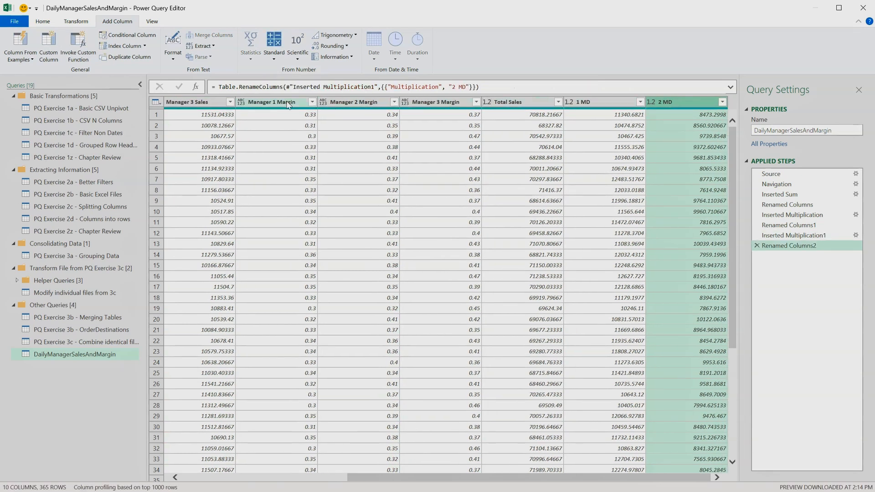
- Add a column multiplying Manager 3 Sales by Manager 3 Margin and name it 3 MD
{"action": "left_click", "coordinate": [213, 102]}
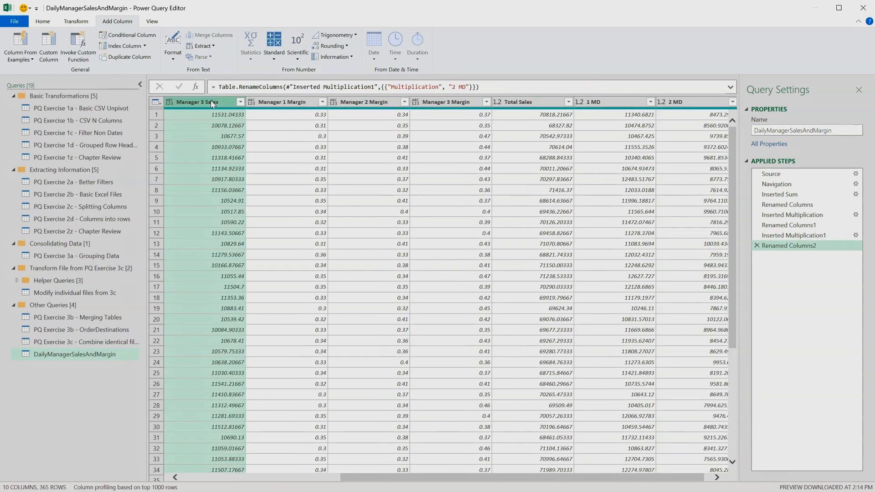
{"action": "left_click", "coordinate": [468, 105], "text": "ctrl"}
{"action": "left_click", "coordinate": [274, 50]}
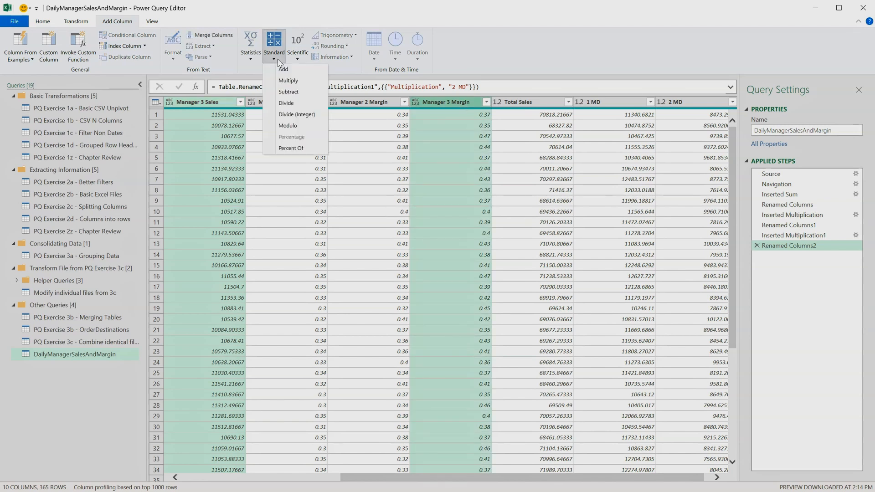
{"action": "left_click", "coordinate": [287, 81]}
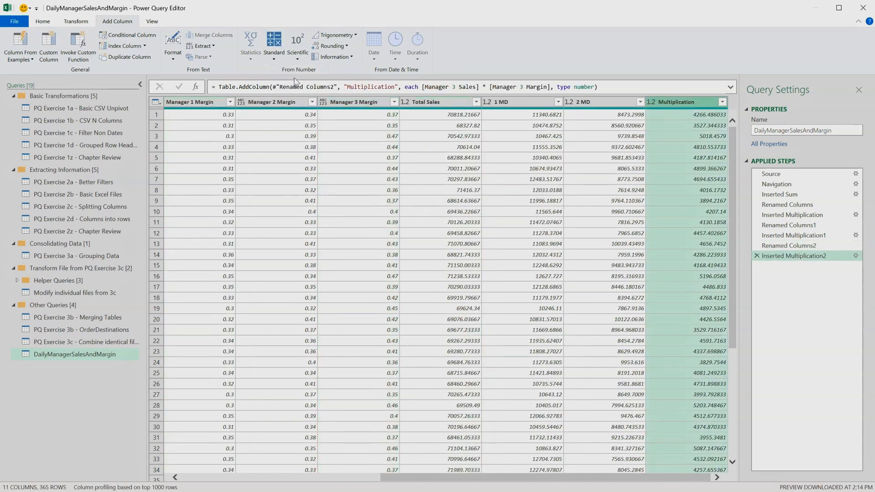
{"action": "double_click", "coordinate": [691, 102]}
{"action": "type", "text": "3"}
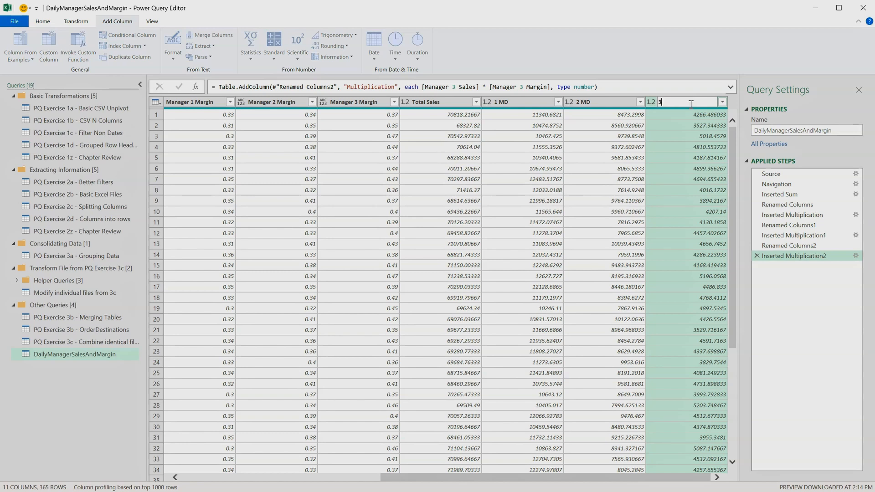
{"action": "type", "text": " MD"}
{"action": "key", "text": "Return"}
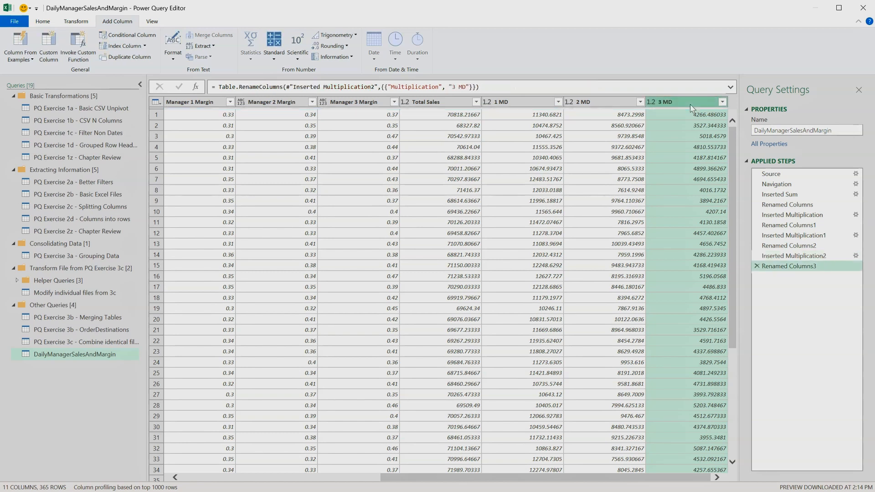
- Add a column that sums 1 MD, 2 MD and 3 MD and name it Total Margin
{"action": "left_click", "coordinate": [524, 103], "text": "shift"}
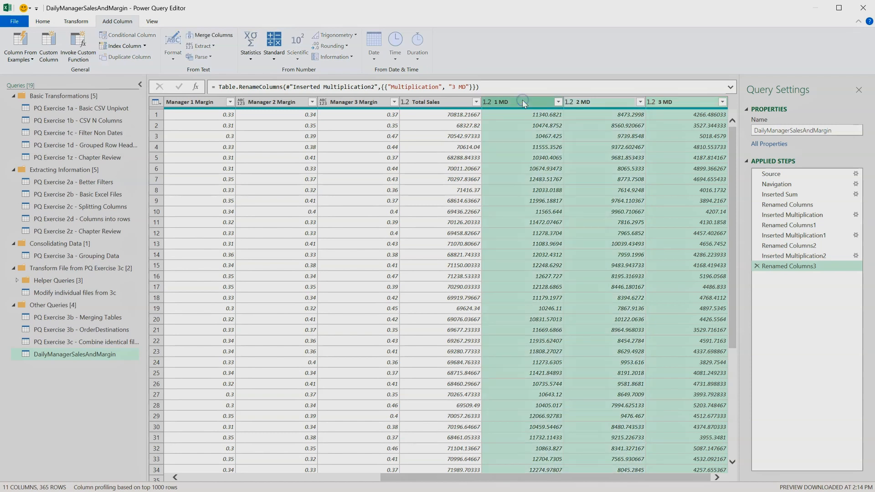
{"action": "left_click", "coordinate": [275, 50]}
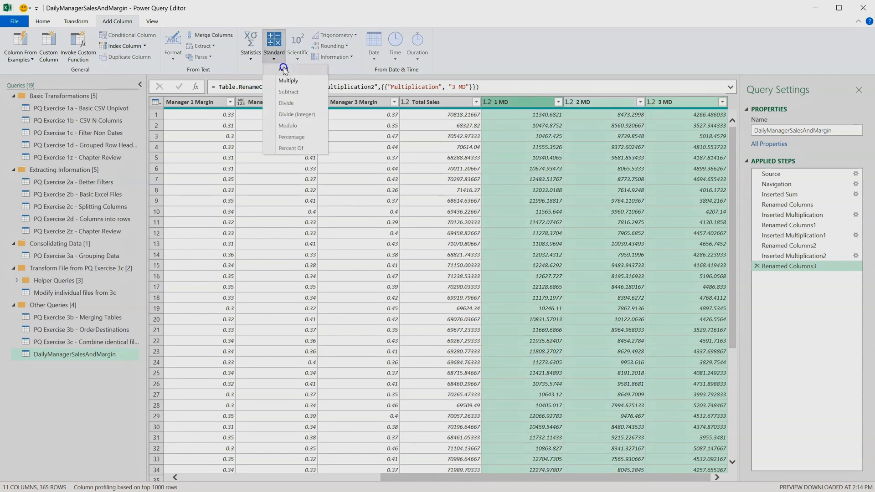
{"action": "left_click", "coordinate": [283, 69]}
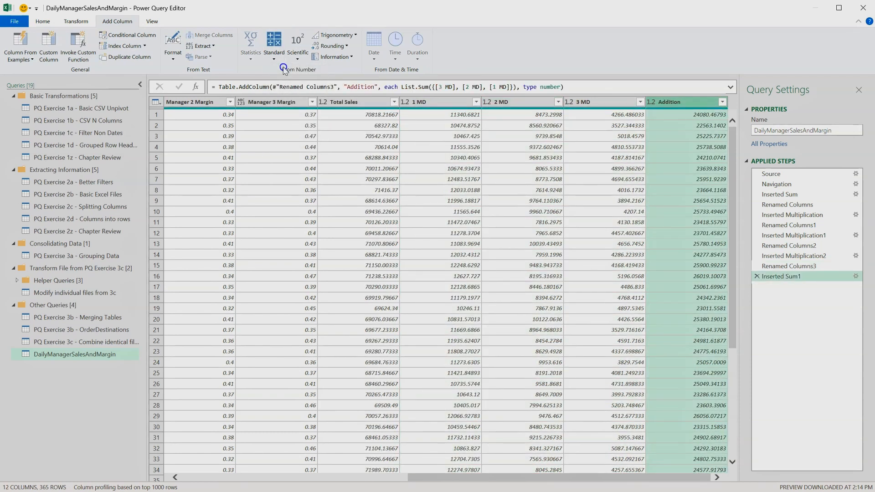
{"action": "double_click", "coordinate": [686, 101]}
{"action": "type", "text": "Total Marg"}
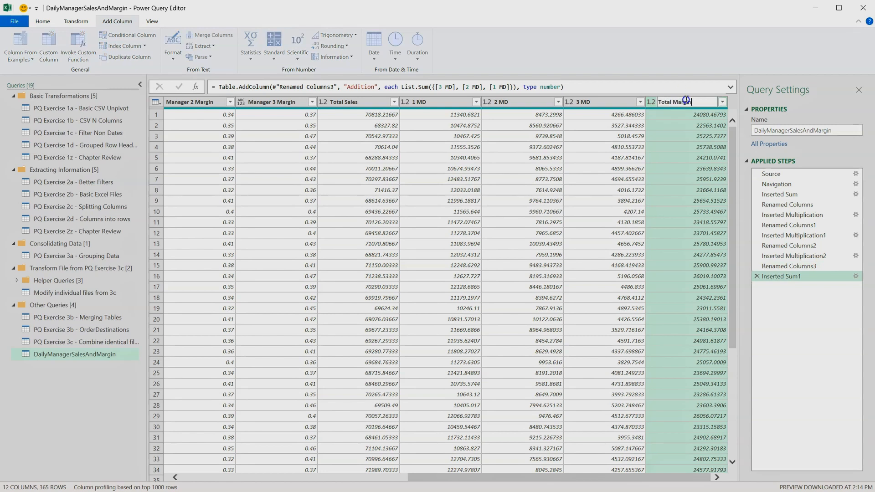
{"action": "type", "text": "in"}
{"action": "key", "text": "Return"}
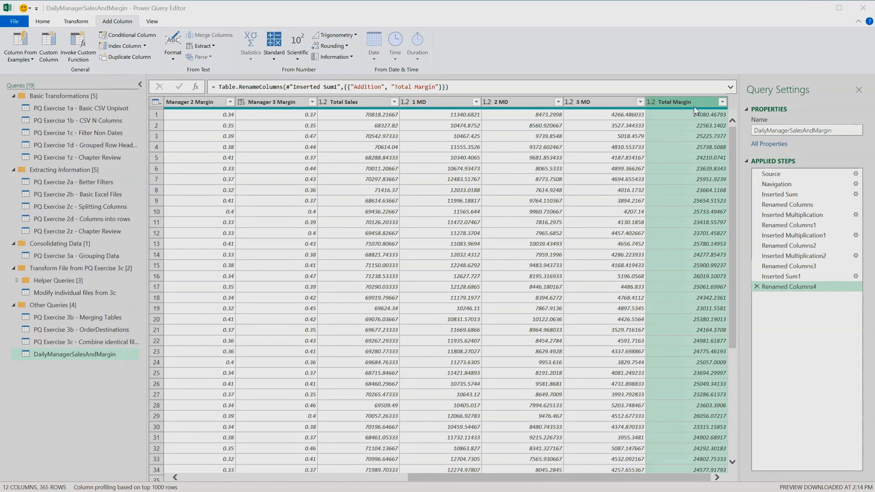
- Start a new custom column and name it Total Margin Quick Method
{"action": "left_click", "coordinate": [50, 51]}
{"action": "left_click", "coordinate": [50, 51]}
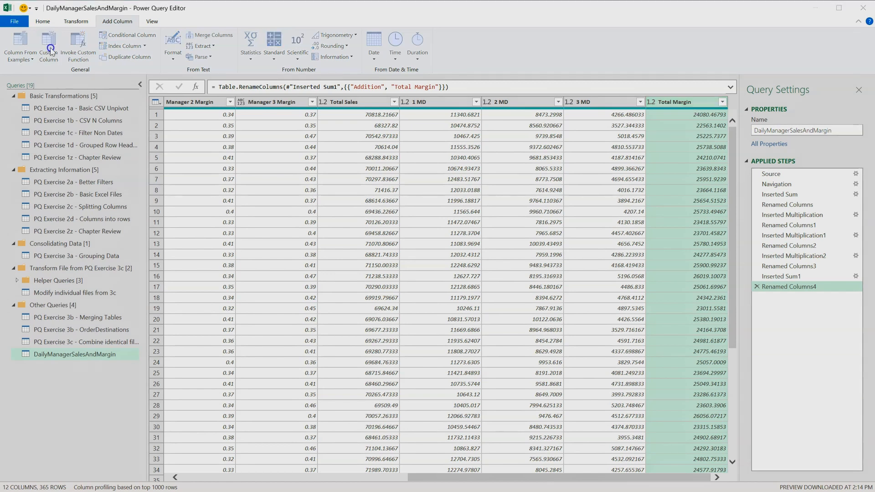
{"action": "left_click", "coordinate": [119, 267]}
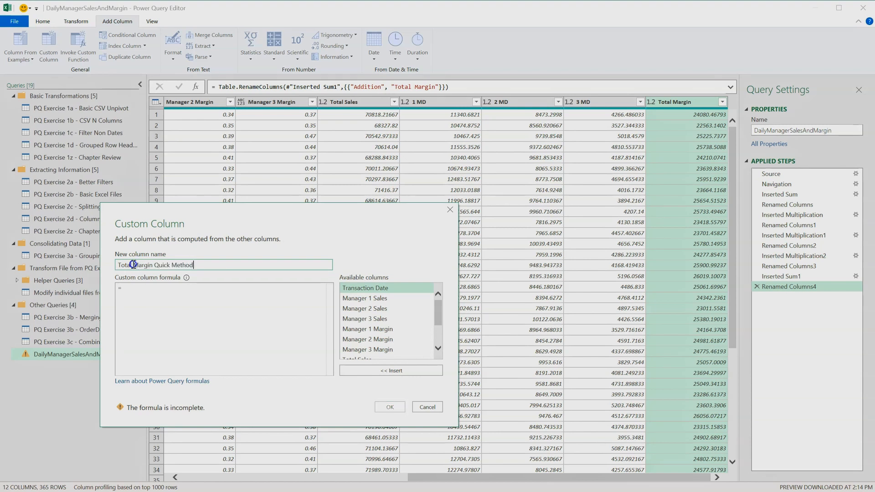
- Create the custom column with the formula [Manager 1 Sales]*[Manager 1 Margin]+[Manager 2 Sales]*[Manager 2 Margin]+[Manager 3 Sales]*[Manager 3 Margin]
{"action": "left_click", "coordinate": [145, 287]}
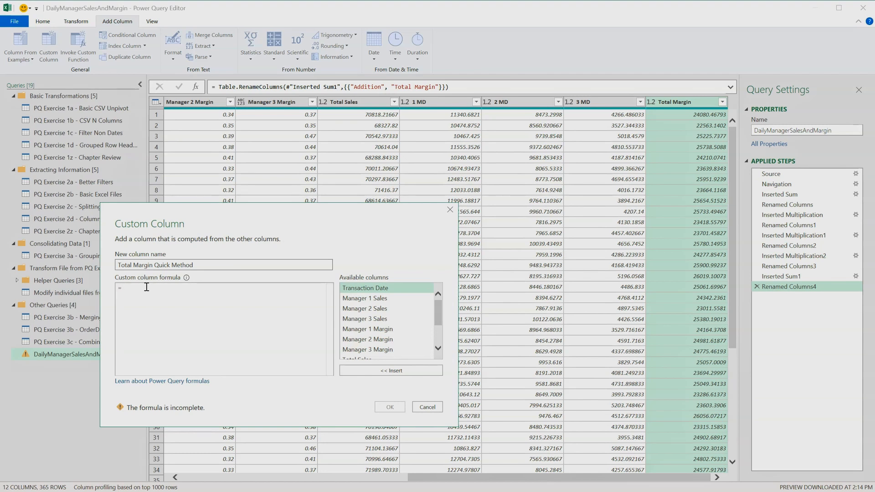
{"action": "double_click", "coordinate": [363, 299]}
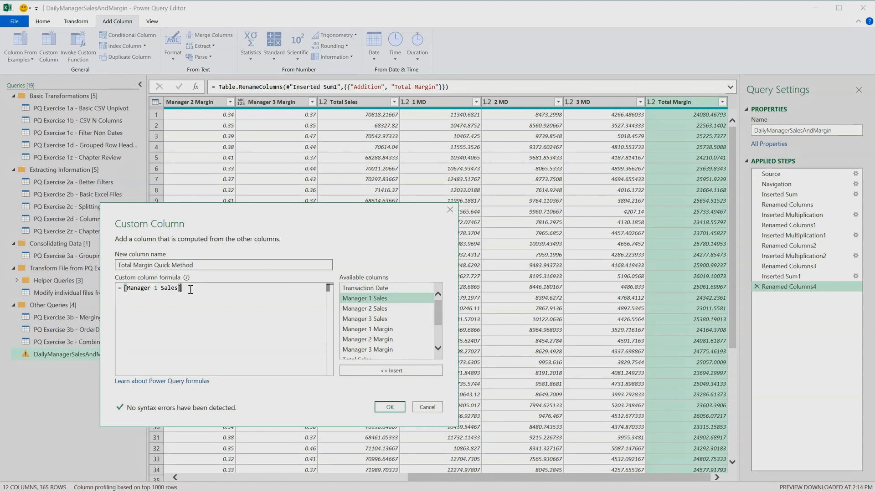
{"action": "type", "text": "*"}
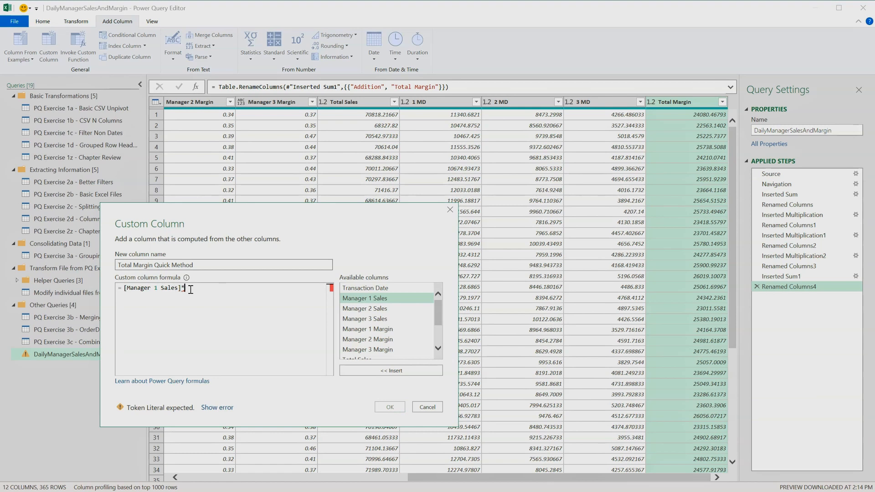
{"action": "double_click", "coordinate": [369, 330]}
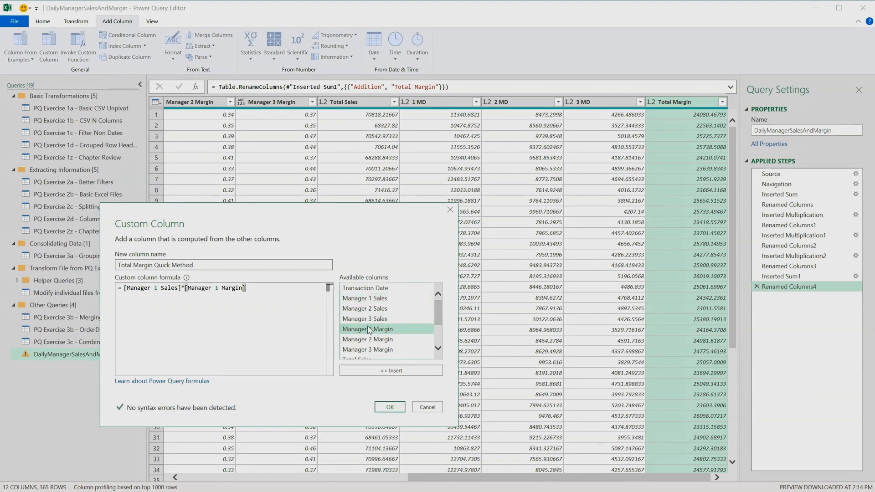
{"action": "type", "text": "+"}
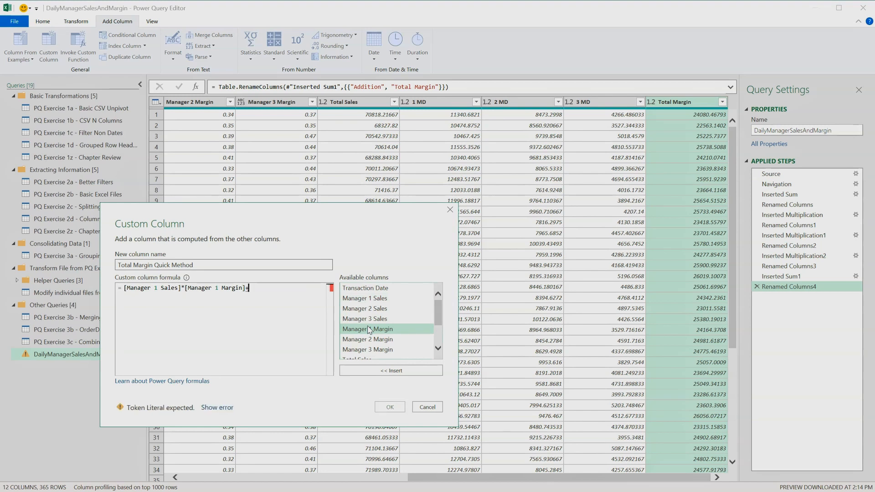
{"action": "double_click", "coordinate": [381, 310]}
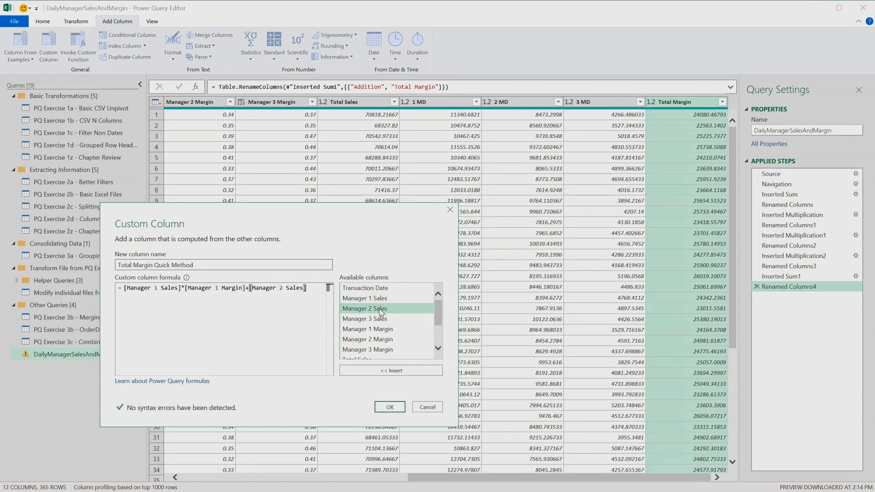
{"action": "type", "text": "*"}
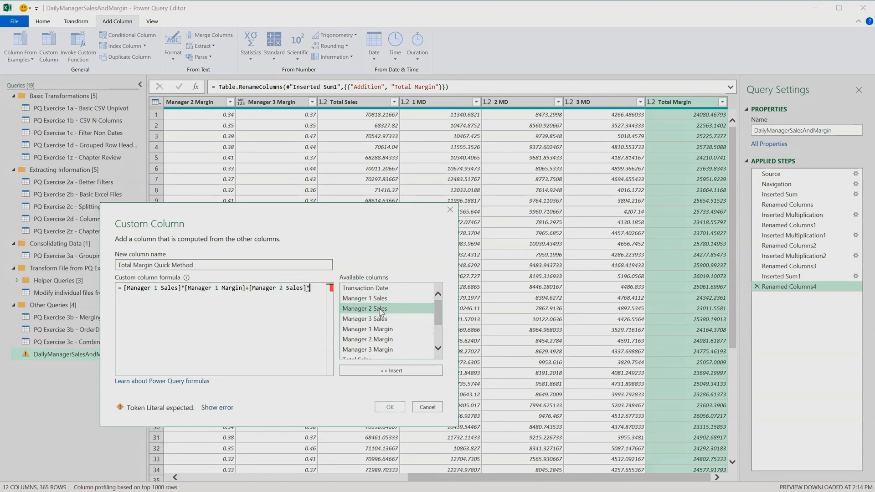
{"action": "double_click", "coordinate": [382, 340]}
{"action": "type", "text": "+"}
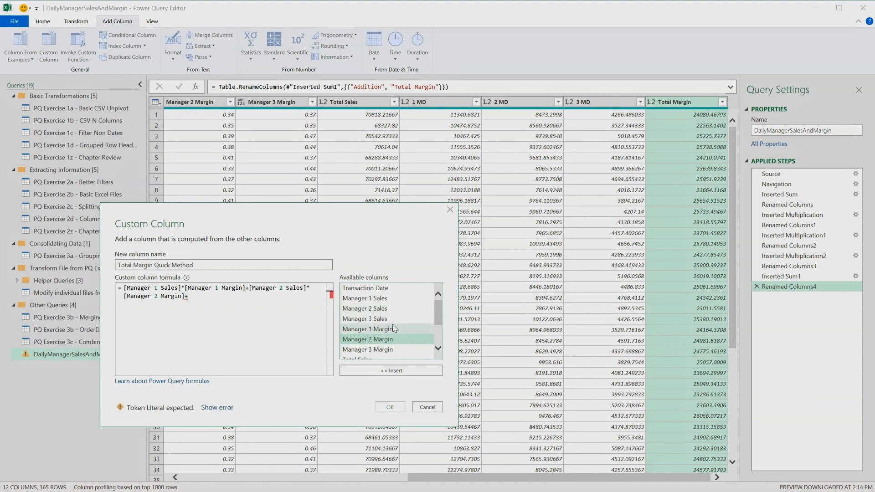
{"action": "double_click", "coordinate": [398, 322]}
{"action": "type", "text": "*"}
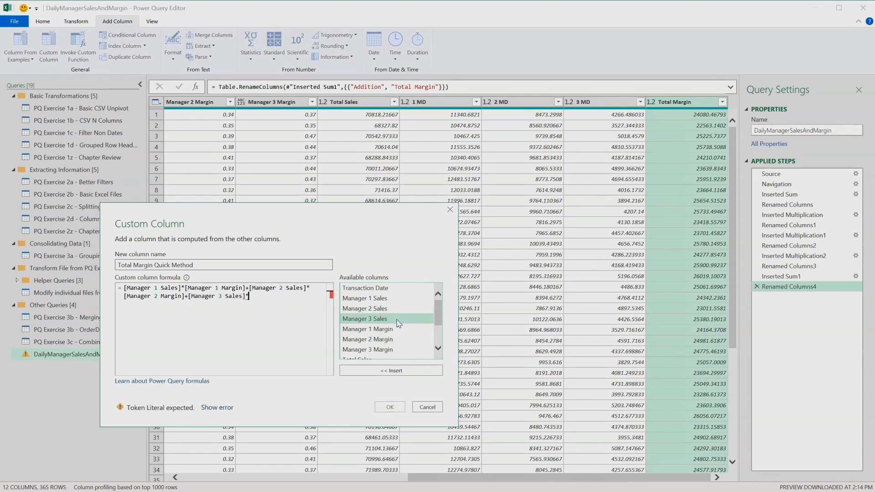
{"action": "double_click", "coordinate": [390, 349]}
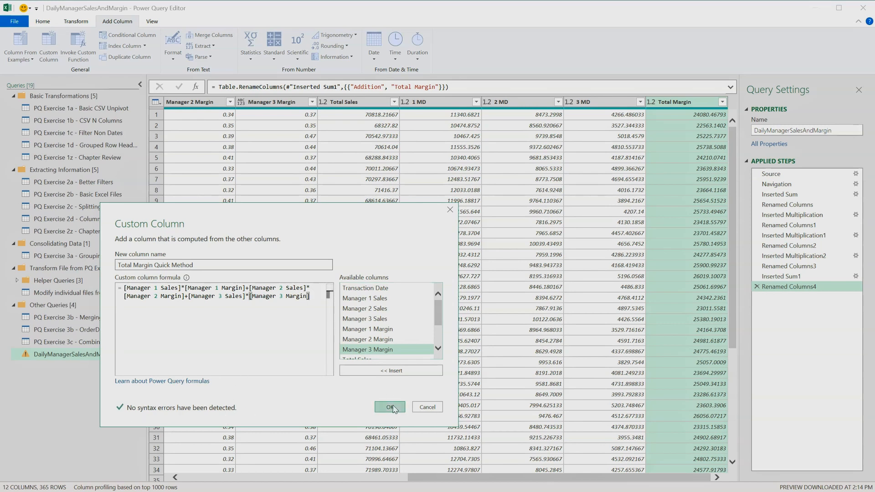
{"action": "left_click", "coordinate": [392, 408]}
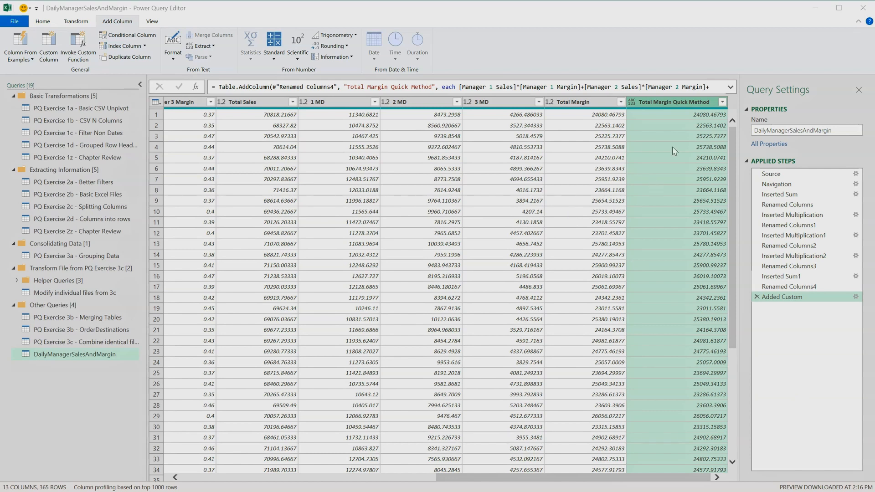
- Delete the applied step that added the Total Margin Quick Method column
{"action": "left_click", "coordinate": [758, 297]}
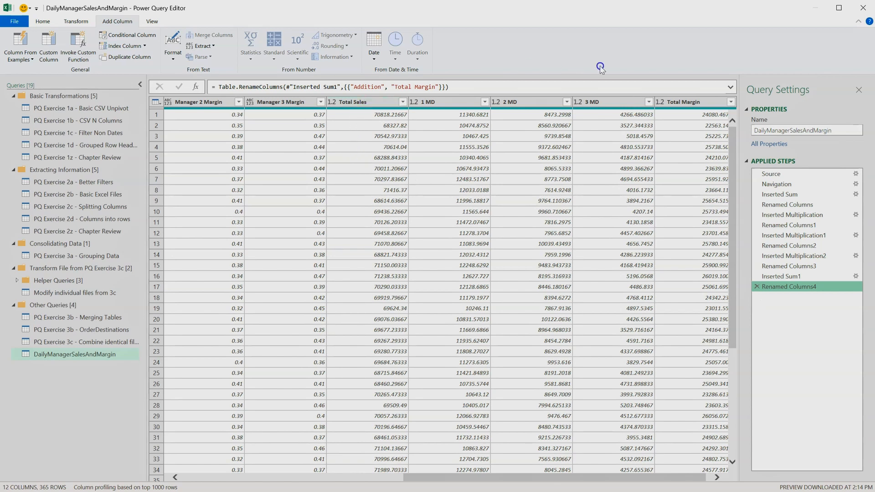
- Remove the helper columns 1 MD, 2 MD and 3 MD from the query
{"action": "left_click", "coordinate": [617, 101]}
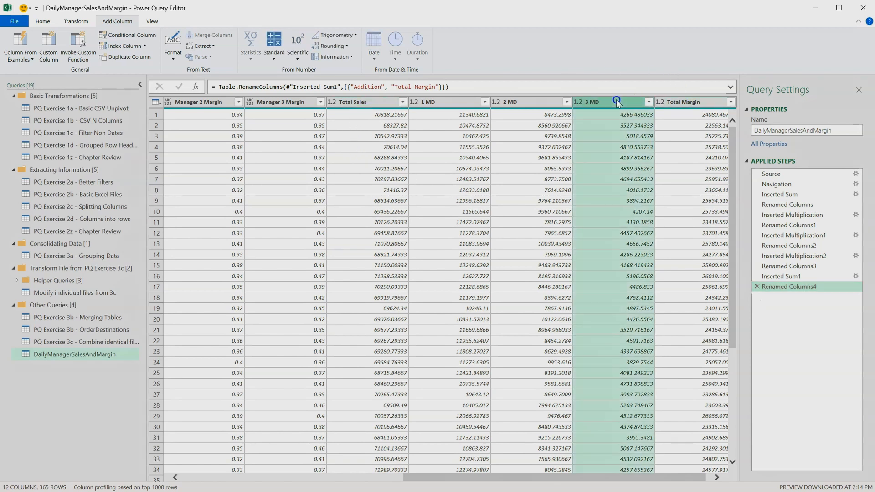
{"action": "left_click", "coordinate": [455, 103], "text": "shift"}
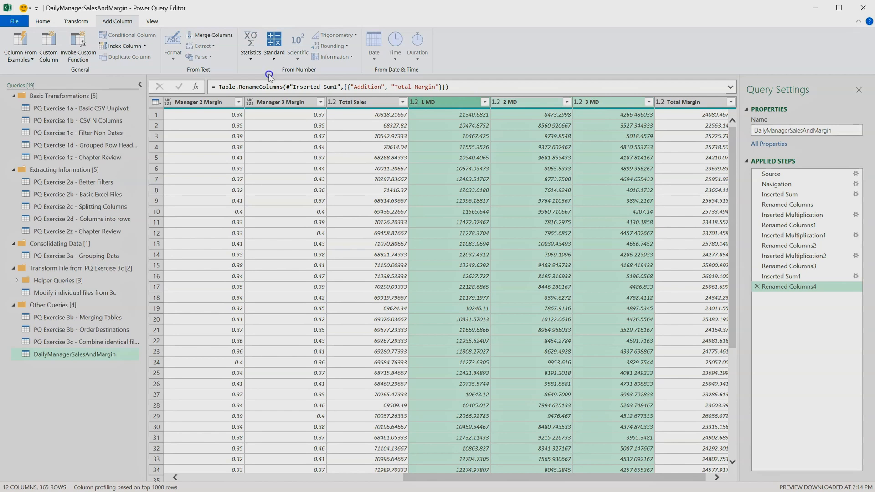
{"action": "left_click", "coordinate": [42, 21]}
{"action": "left_click", "coordinate": [143, 42]}
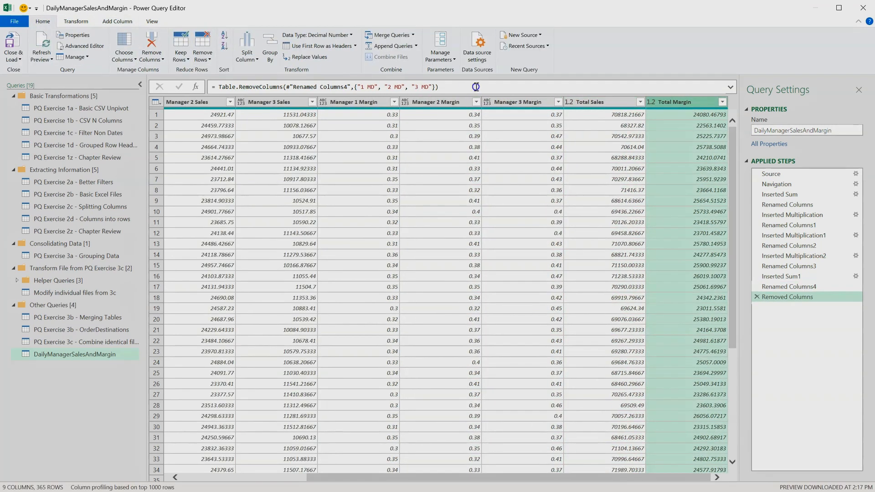
- Remove the Manager 1, 2 and 3 Margin columns and the Manager 1, 2 and 3 Sales columns
{"action": "left_click", "coordinate": [514, 101]}
{"action": "left_click", "coordinate": [344, 106], "text": "shift"}
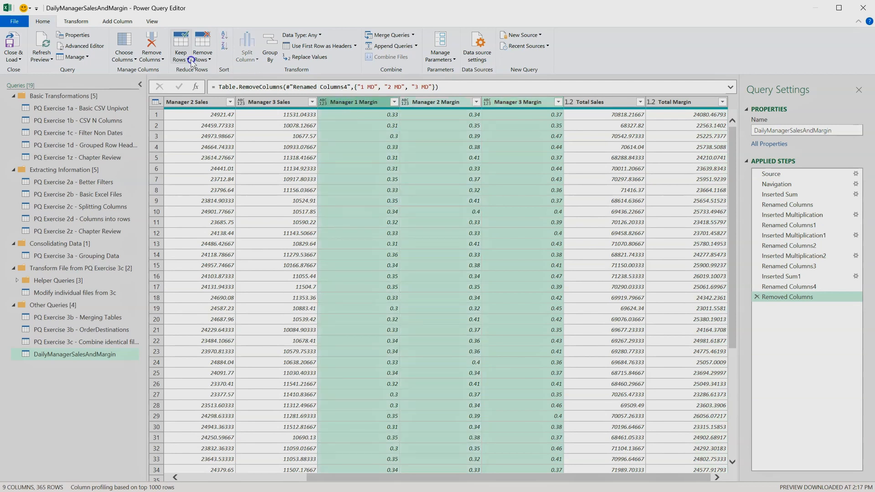
{"action": "left_click", "coordinate": [152, 42]}
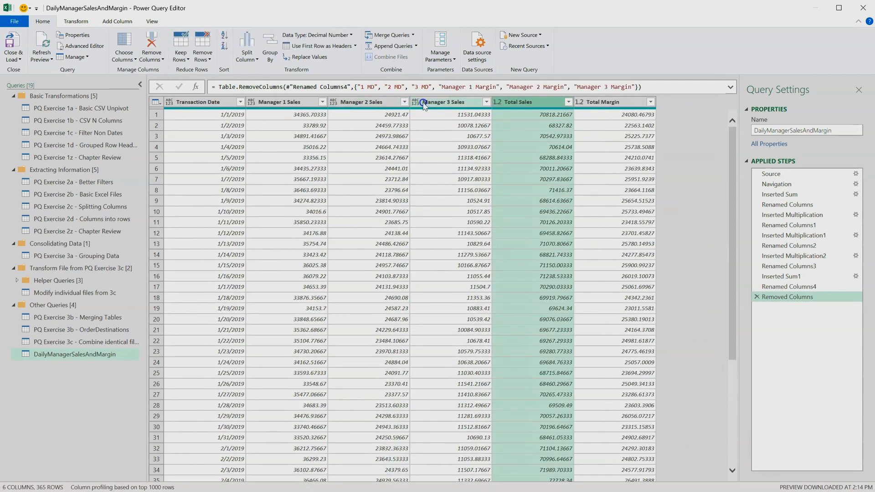
{"action": "left_click", "coordinate": [440, 102]}
{"action": "left_click", "coordinate": [283, 104], "text": "shift"}
{"action": "left_click", "coordinate": [152, 43]}
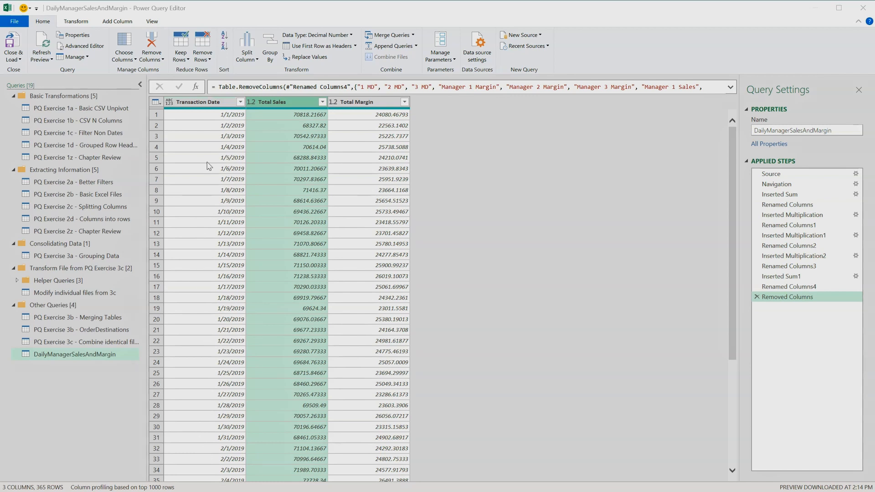
- Transform the Transaction Date column so that each date becomes its Start of Month
{"action": "left_click", "coordinate": [208, 102]}
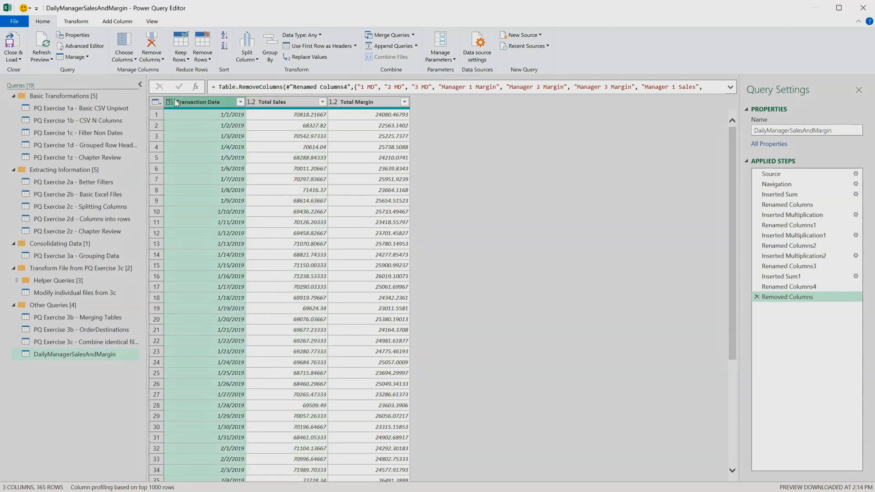
{"action": "left_click", "coordinate": [76, 21]}
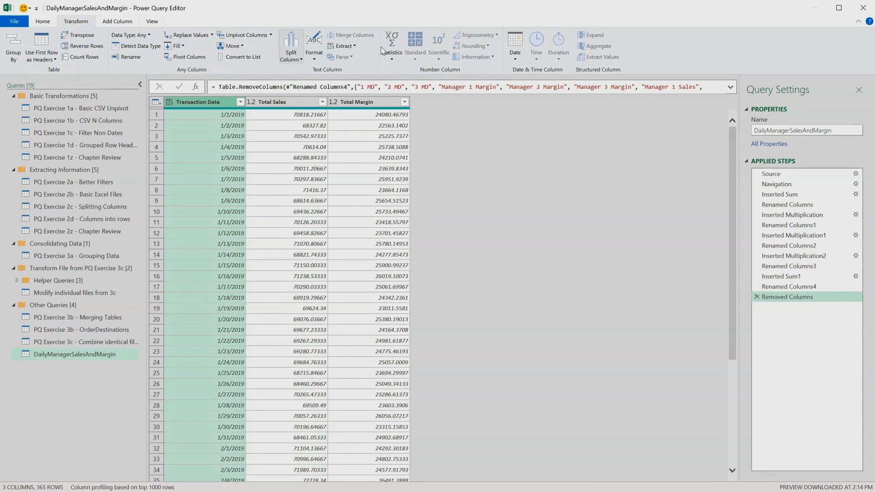
{"action": "left_click", "coordinate": [521, 59]}
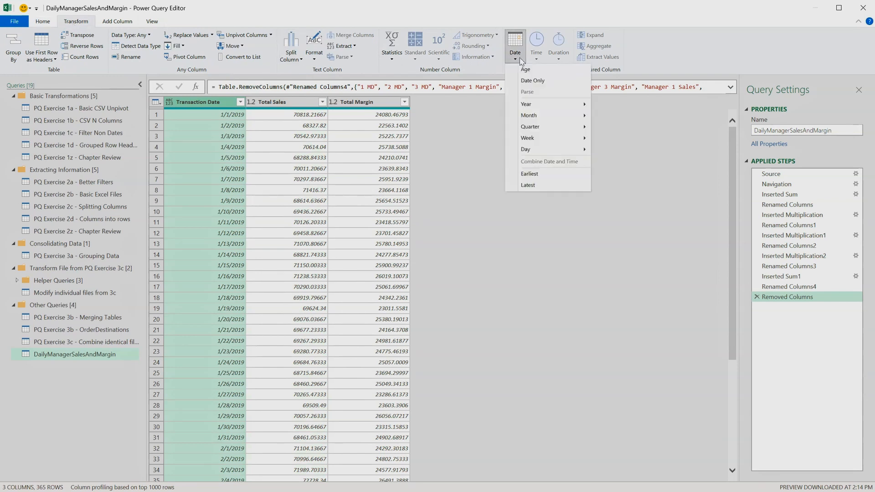
{"action": "mouse_move", "coordinate": [566, 118]}
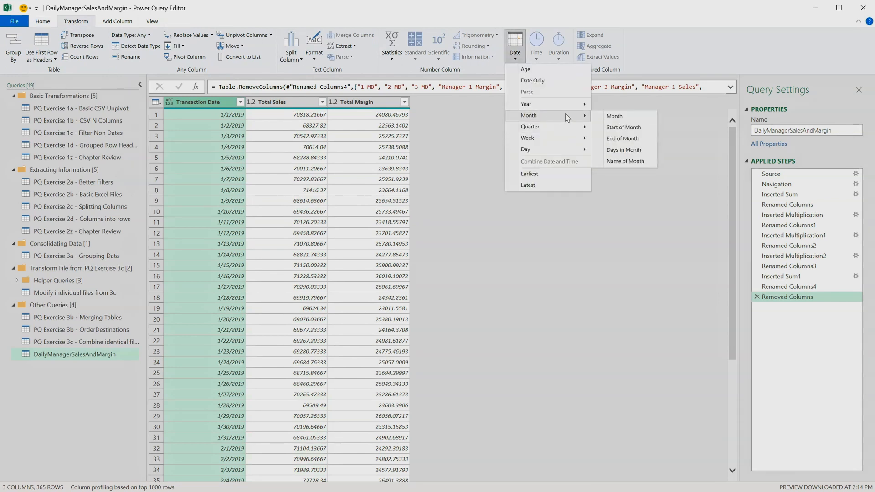
{"action": "left_click", "coordinate": [647, 134]}
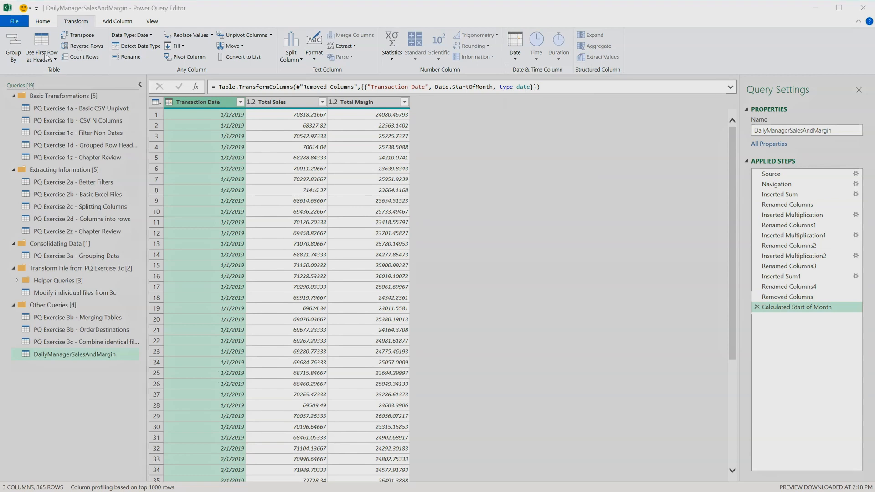
- Set up an advanced Group By on Transaction Date with a Total Sales aggregation that sums the Total Sales column
{"action": "left_click", "coordinate": [14, 53]}
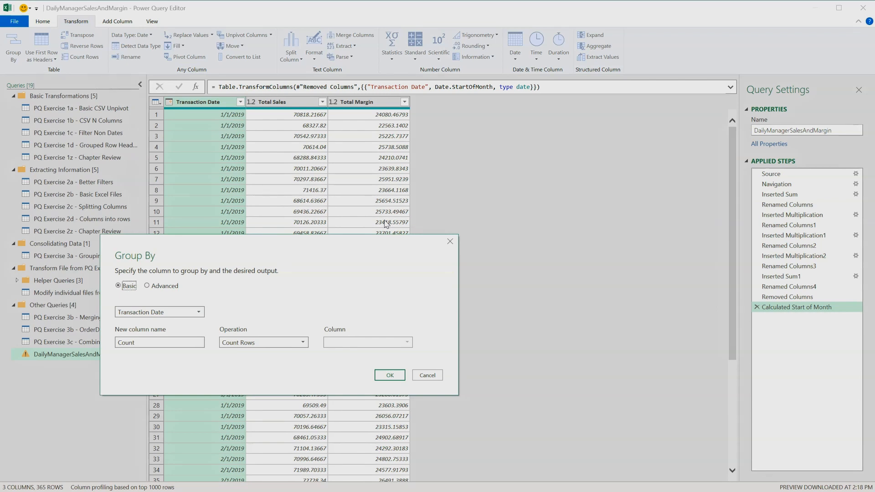
{"action": "left_click", "coordinate": [154, 289]}
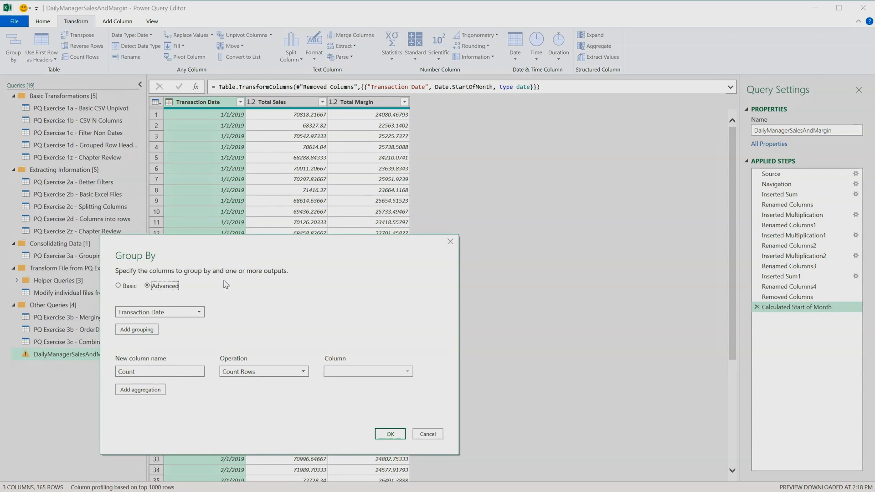
{"action": "left_click", "coordinate": [122, 370]}
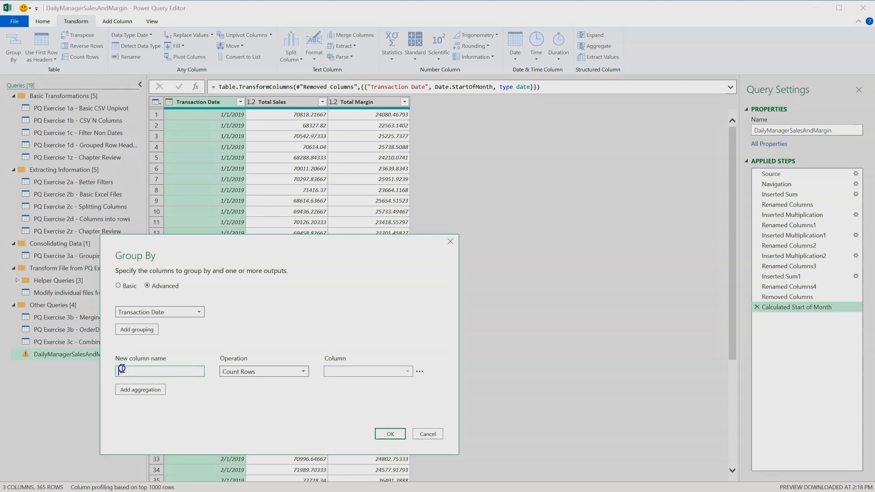
{"action": "type", "text": "Total Sales"}
{"action": "left_click", "coordinate": [237, 372]}
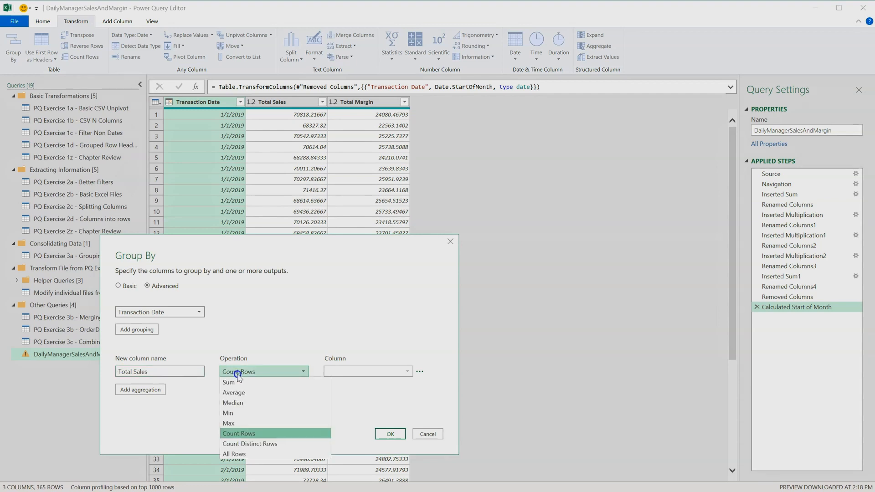
{"action": "left_click", "coordinate": [262, 382]}
{"action": "left_click", "coordinate": [357, 371]}
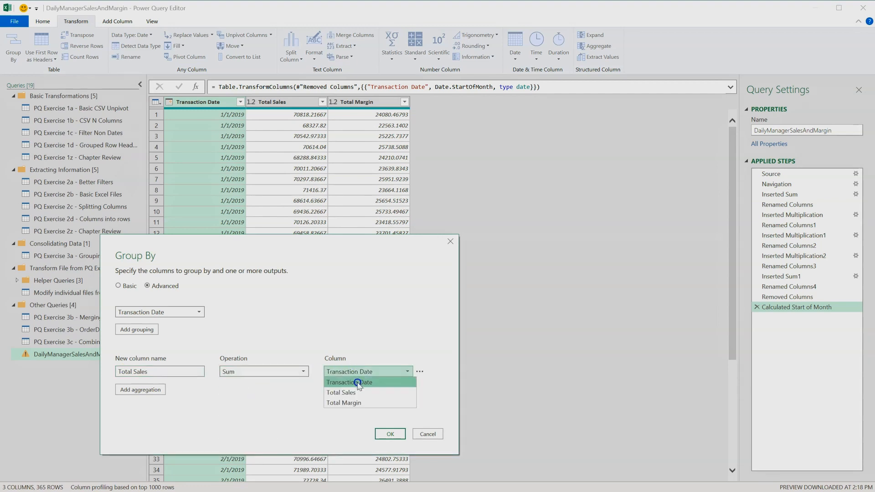
{"action": "left_click", "coordinate": [354, 393]}
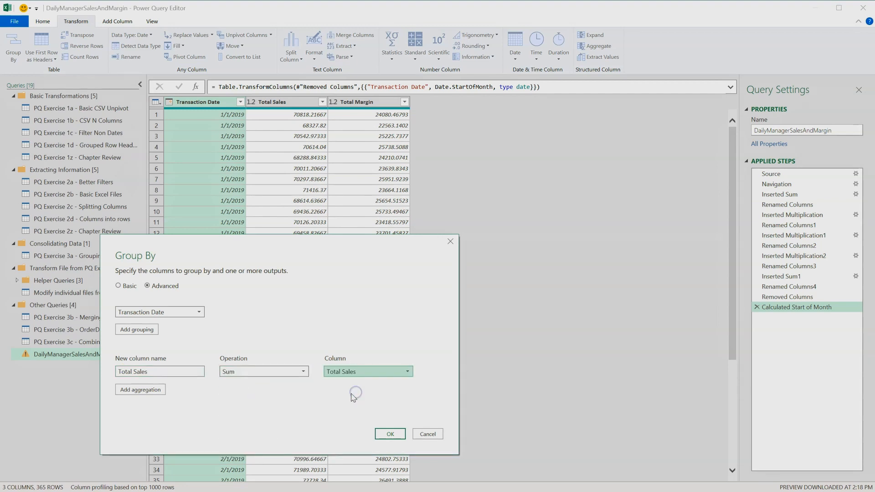
- Add a second aggregation named Total Margin that sums the Total Margin column, and apply the grouping
{"action": "left_click", "coordinate": [144, 391]}
{"action": "left_click", "coordinate": [140, 387]}
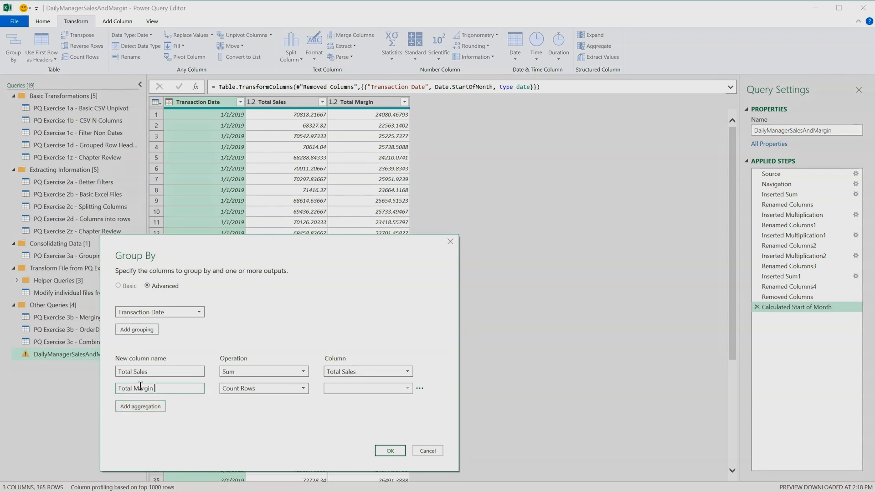
{"action": "type", "text": "Total Margin"}
{"action": "left_click", "coordinate": [237, 389]}
{"action": "left_click", "coordinate": [229, 396]}
{"action": "left_click", "coordinate": [373, 388]}
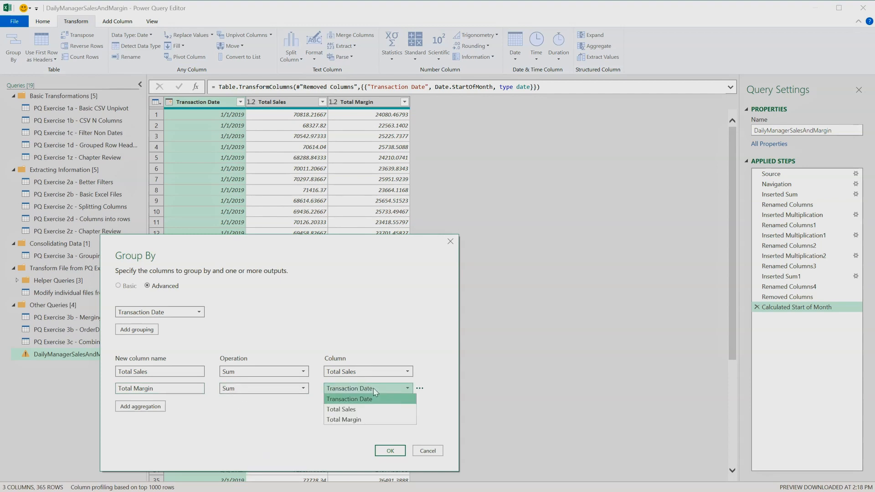
{"action": "left_click", "coordinate": [363, 421]}
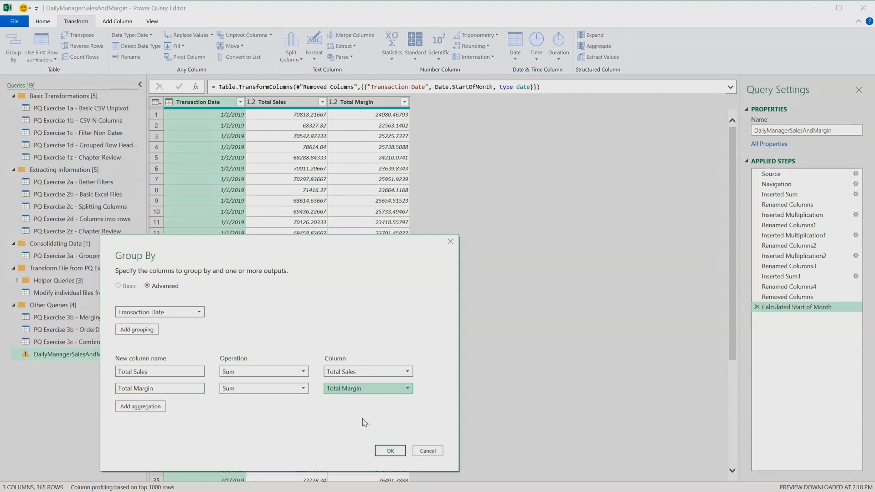
{"action": "left_click", "coordinate": [395, 451]}
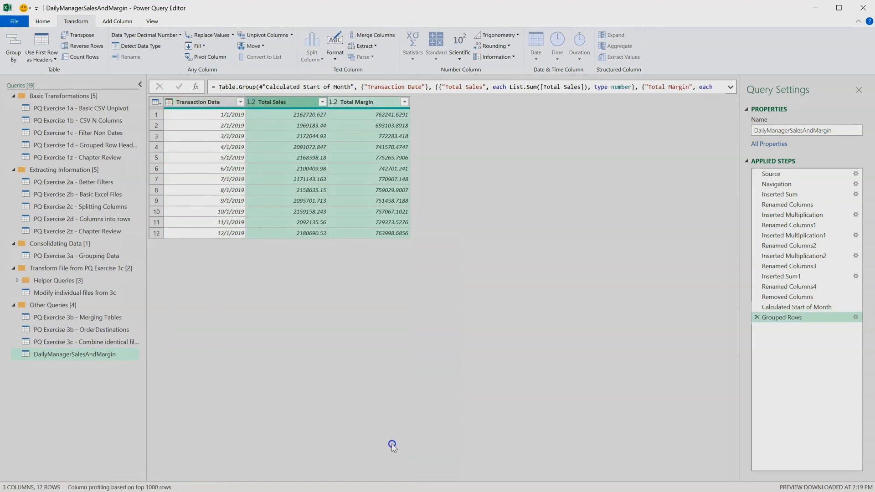
- Rename the DailyManagerSalesAndMargin query as PQ Exercise 3z - Chapter Review
{"action": "double_click", "coordinate": [91, 355]}
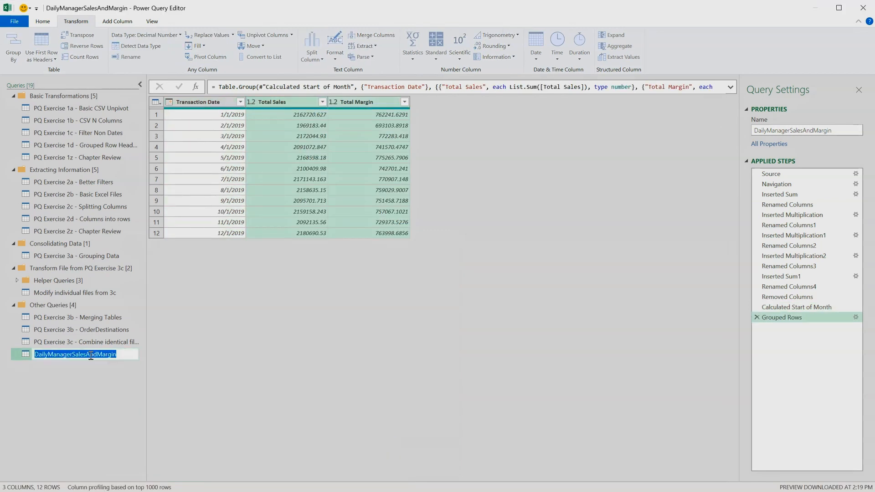
{"action": "type", "text": "PQ Exercise 3z - Chapter Review"}
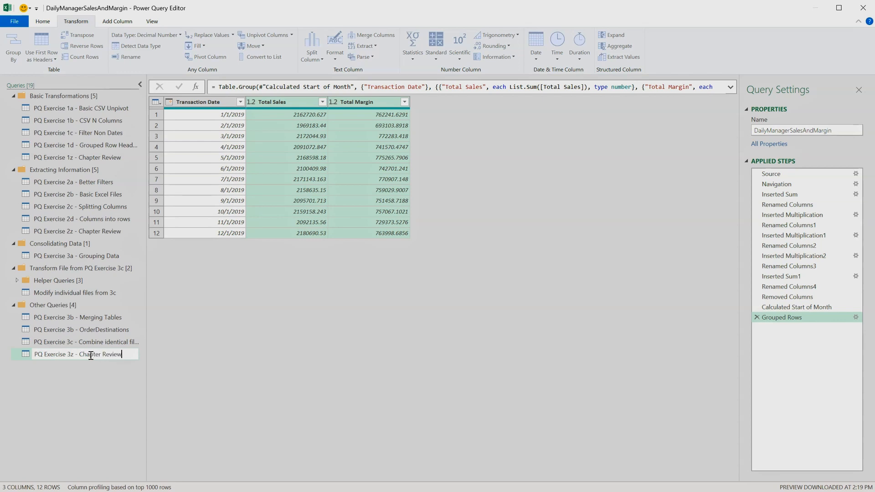
{"action": "key", "text": "Return"}
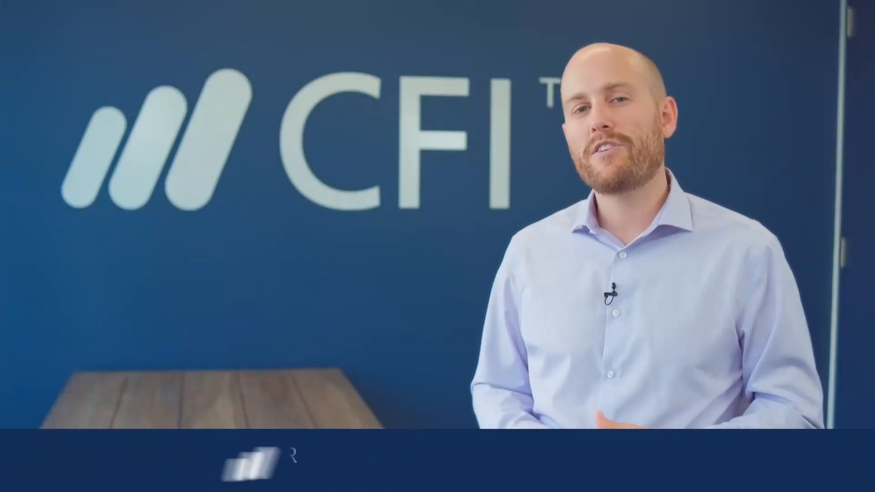